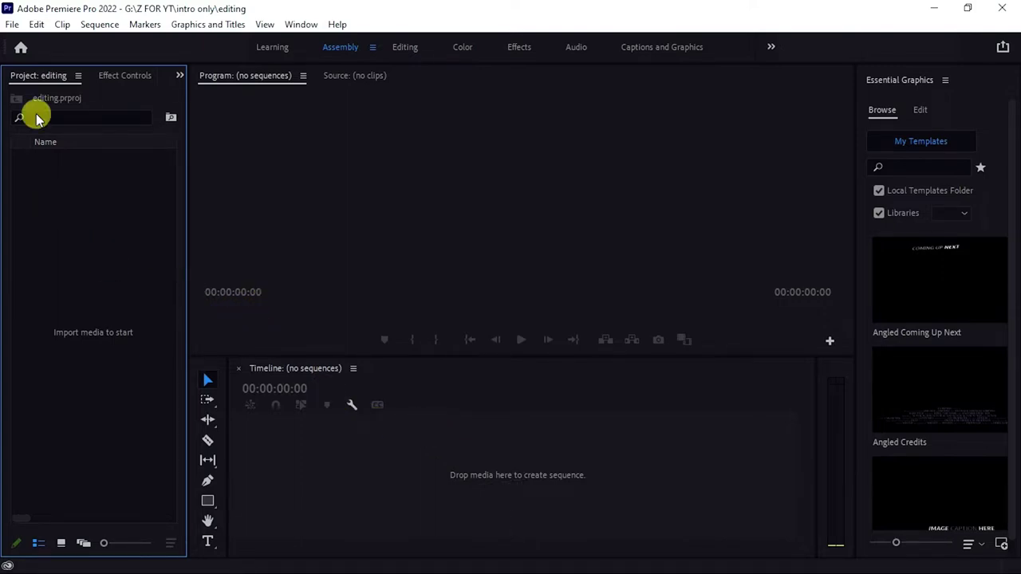
{"action": "left_click", "coordinate": [11, 22]}
{"action": "mouse_move", "coordinate": [146, 40]}
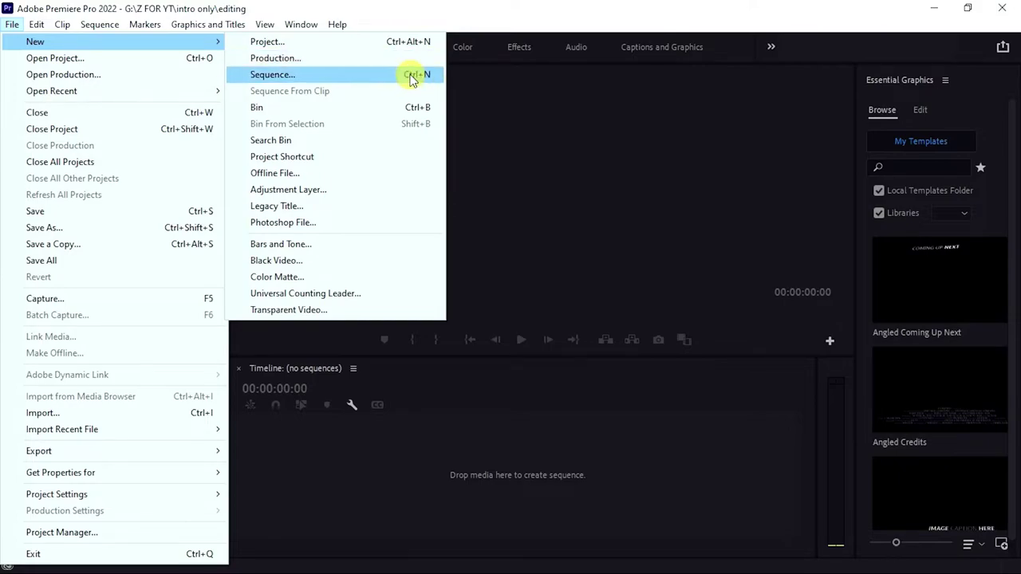
{"action": "left_click", "coordinate": [299, 76]}
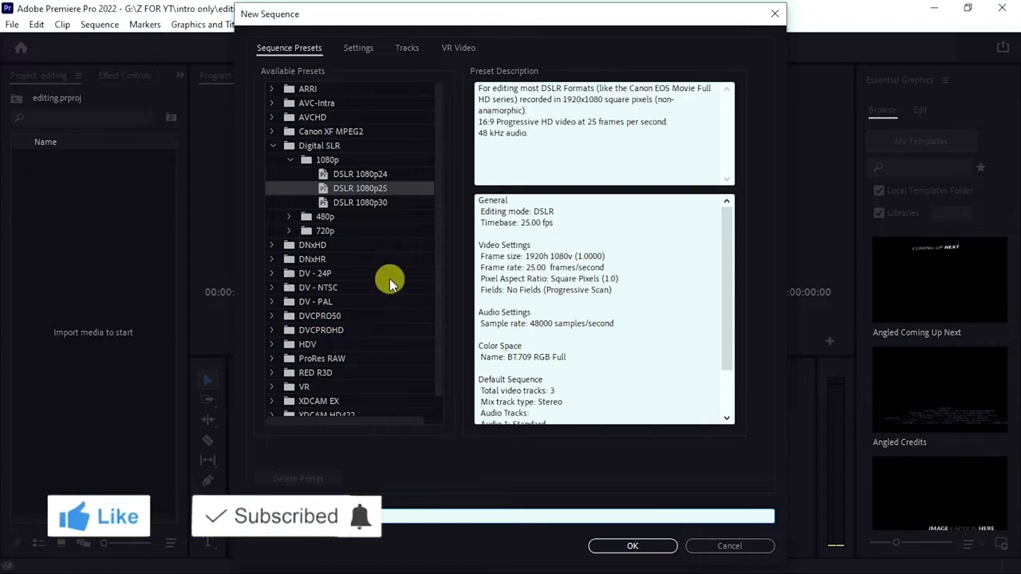
{"action": "left_click", "coordinate": [775, 13]}
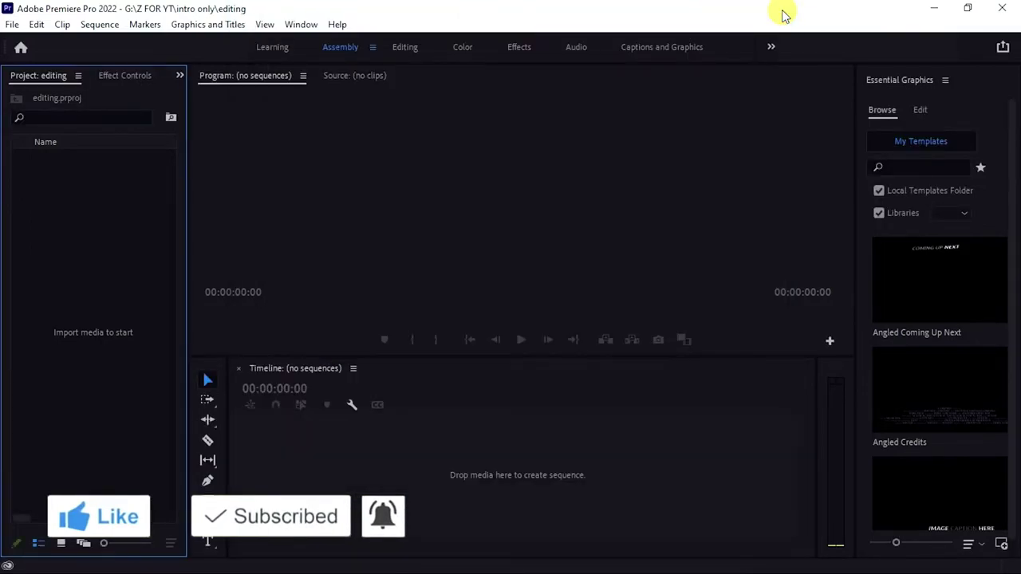
Create a new sequence named editing from the Digital SLR preset DSLR 1080p25
{"action": "key", "text": "ctrl+n"}
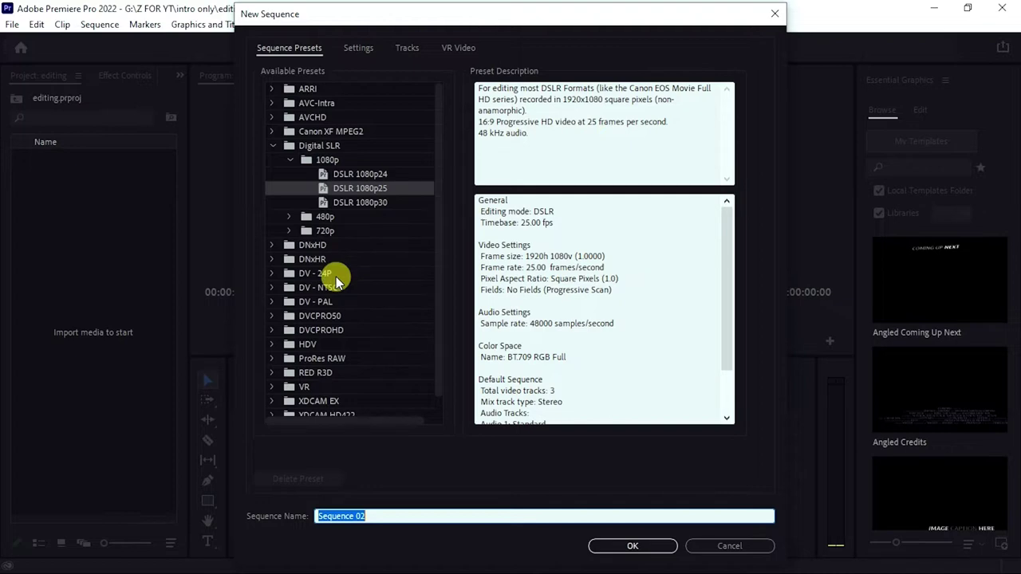
{"action": "scroll", "coordinate": [336, 277], "scroll_direction": "down", "scroll_amount": 1}
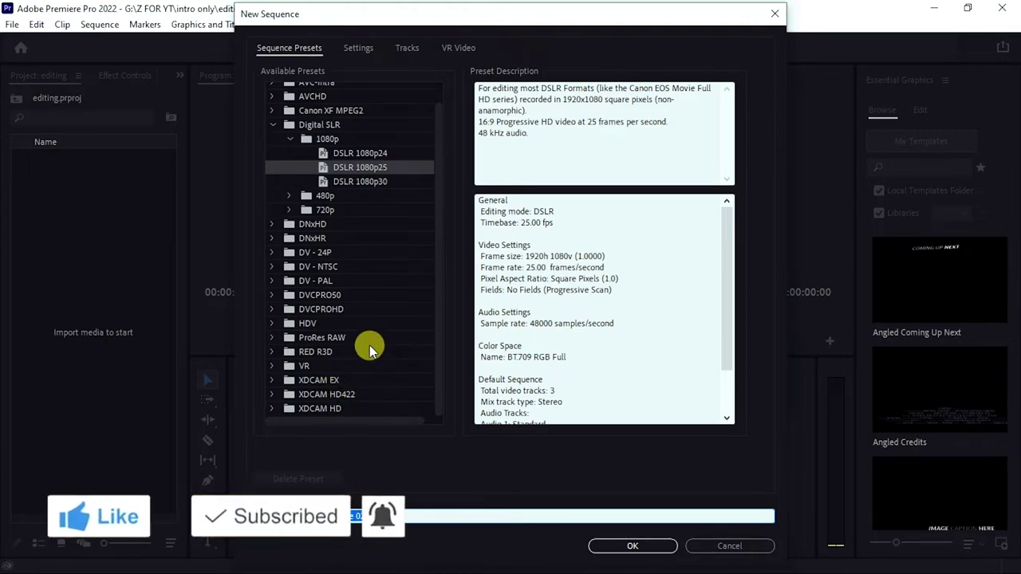
{"action": "scroll", "coordinate": [370, 350], "scroll_direction": "up", "scroll_amount": 1}
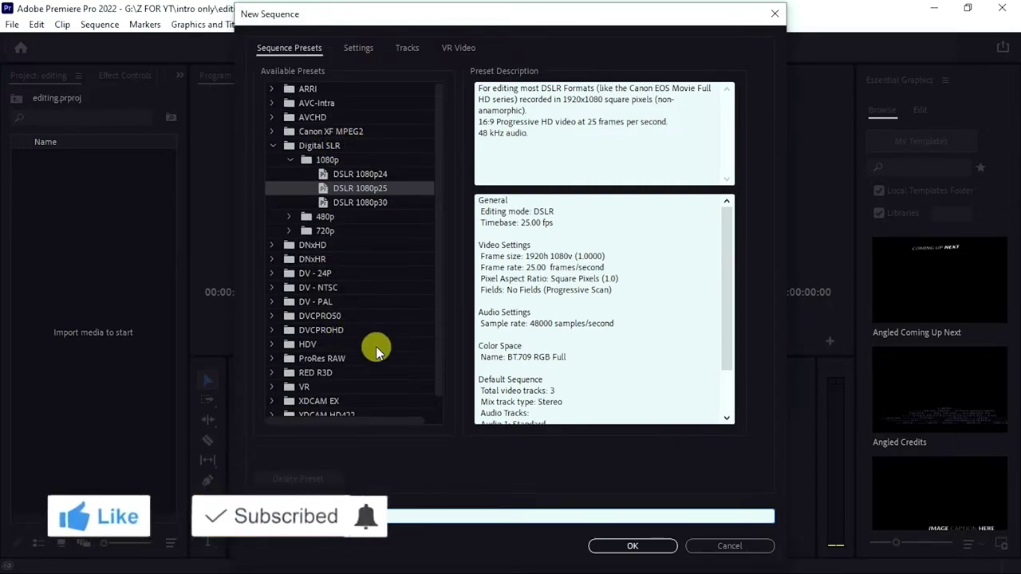
{"action": "left_click", "coordinate": [355, 190]}
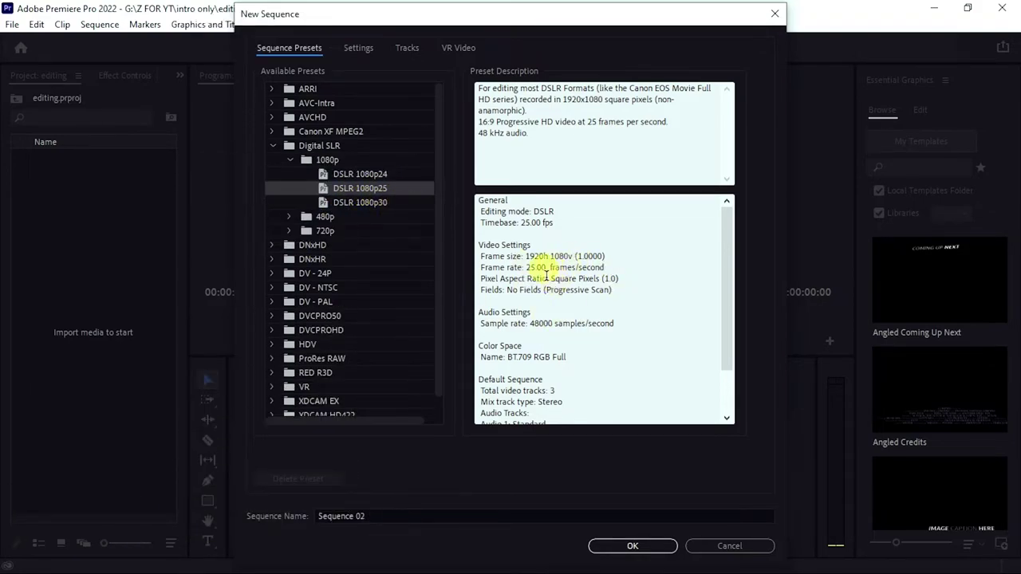
{"action": "left_click", "coordinate": [388, 515]}
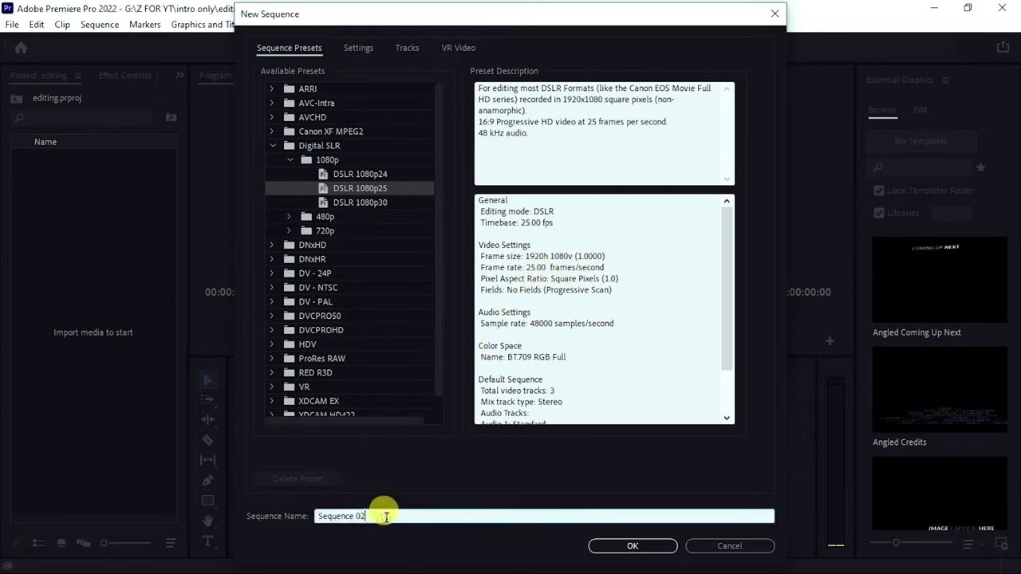
{"action": "key", "text": "BackSpace"}
{"action": "key", "text": "ctrl+z"}
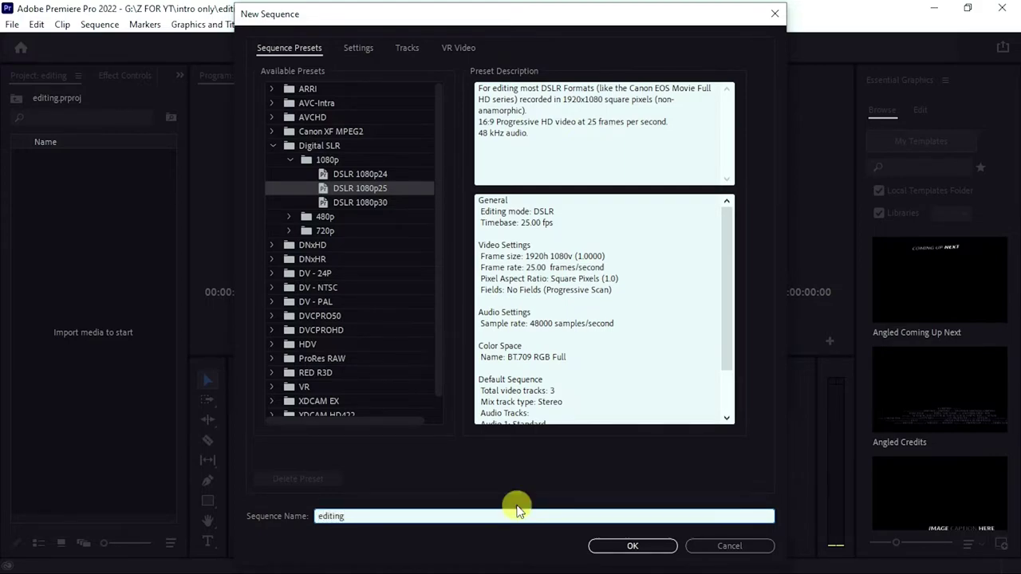
{"action": "left_click", "coordinate": [643, 547]}
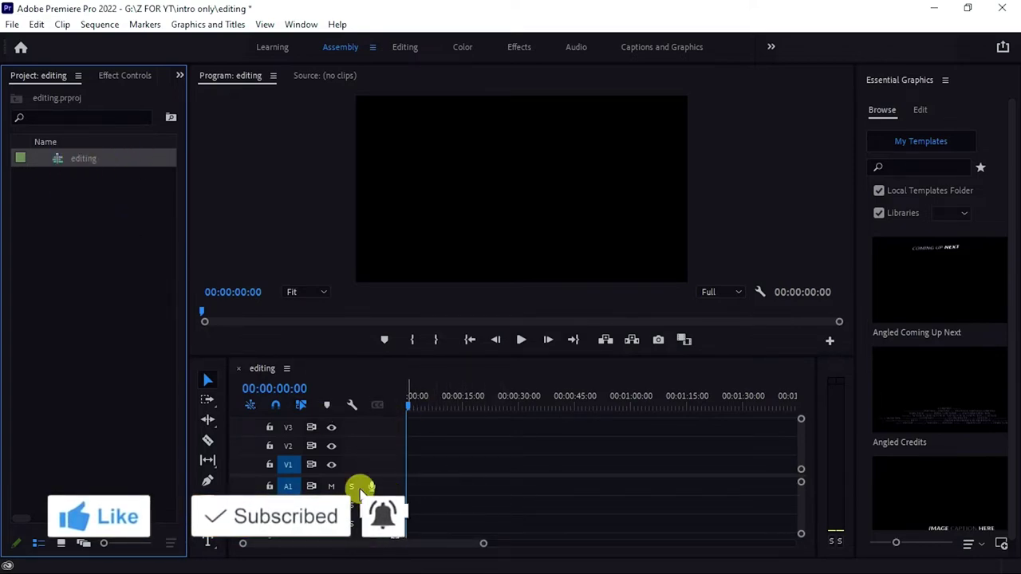
{"action": "left_click", "coordinate": [464, 467]}
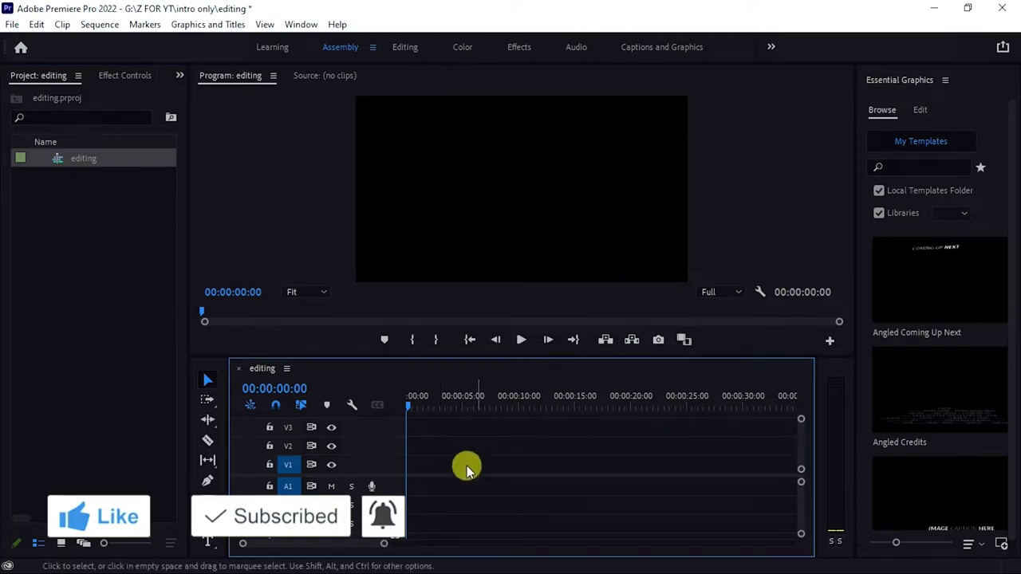
{"action": "key", "text": "="}
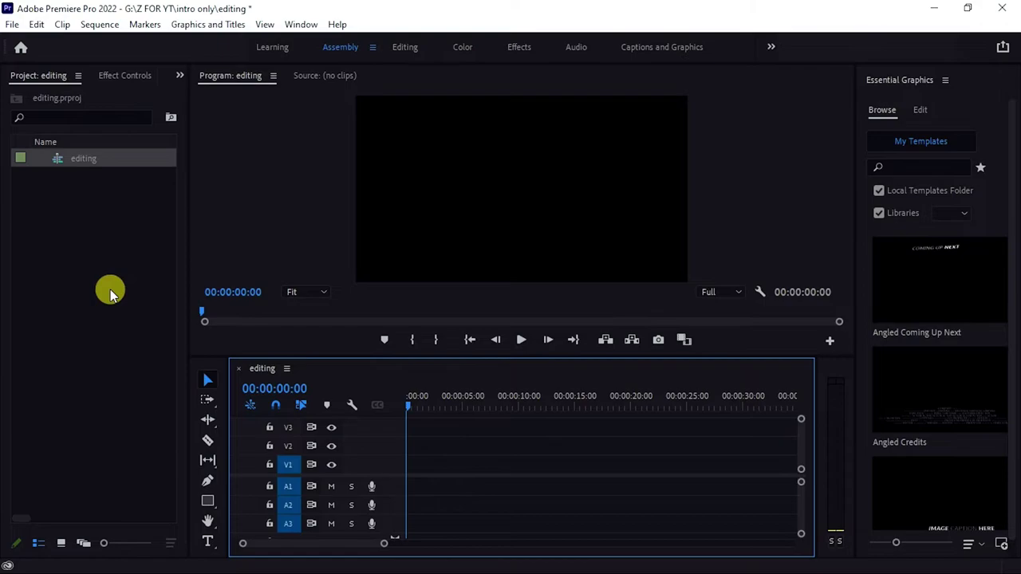
Import the clips VID_20220225_150556, VID_20220225_150724, VID_20220225_151055 and VID_20220225_151450 from the Z FOR YT\v4 folder on Local Disk (G:)
{"action": "left_click", "coordinate": [12, 25]}
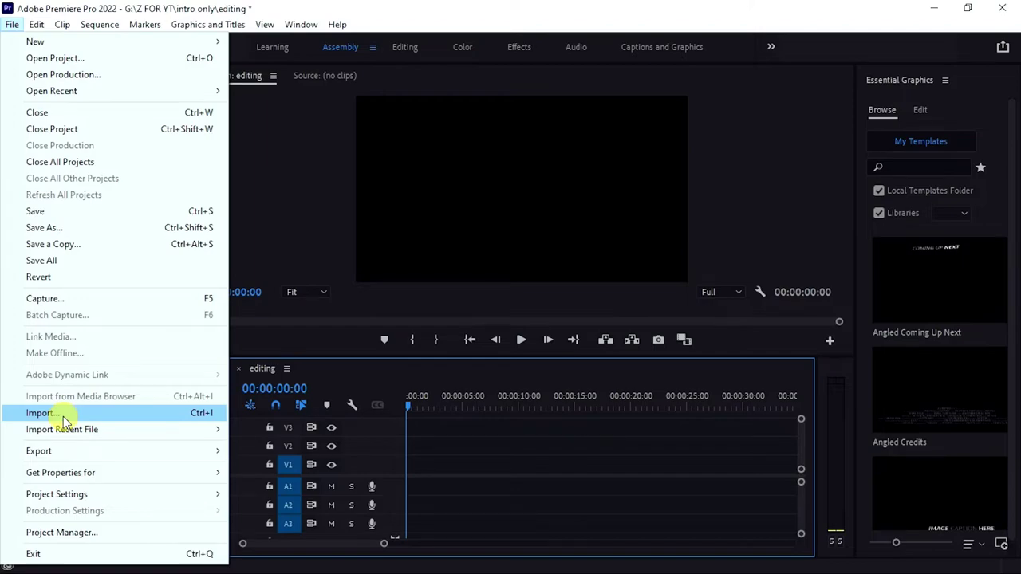
{"action": "left_click", "coordinate": [302, 247]}
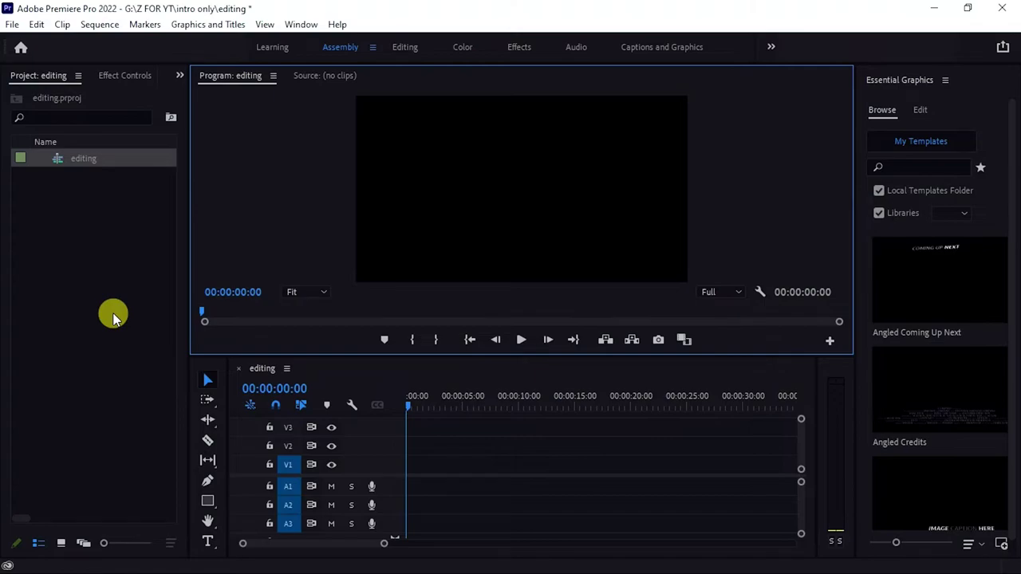
{"action": "key", "text": "ctrl+i"}
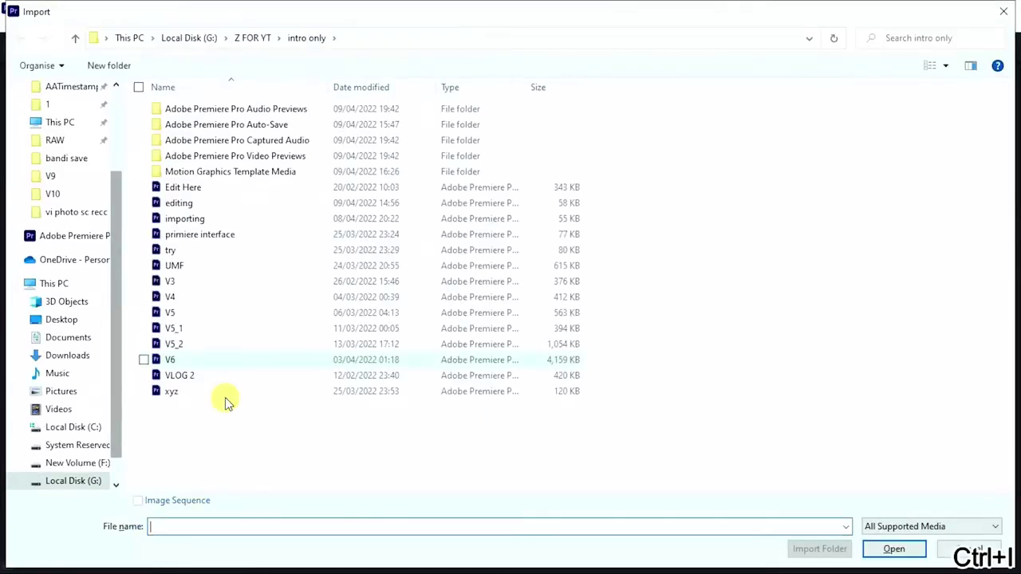
{"action": "scroll", "coordinate": [109, 423], "scroll_direction": "down", "scroll_amount": 1}
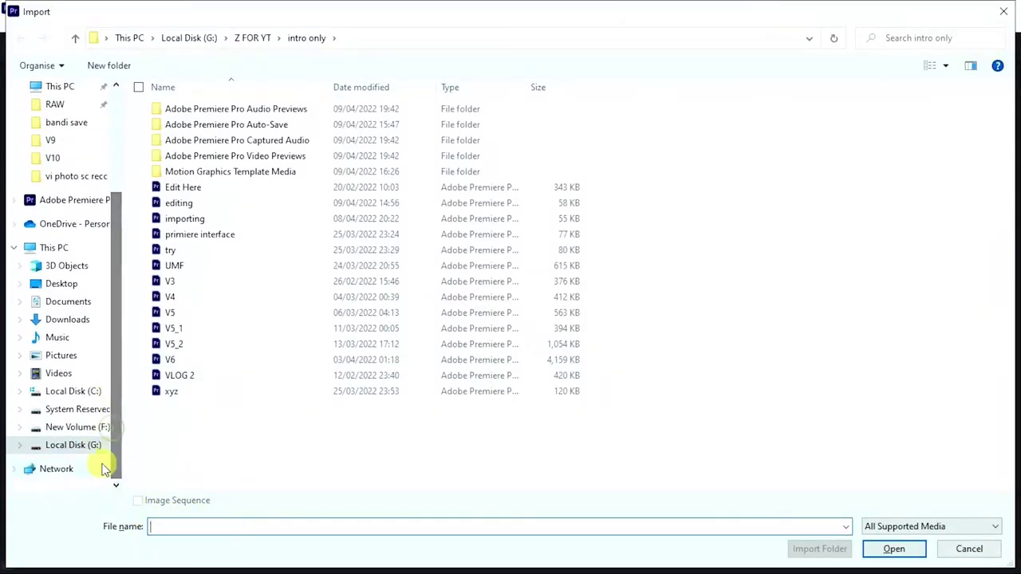
{"action": "left_click", "coordinate": [73, 445]}
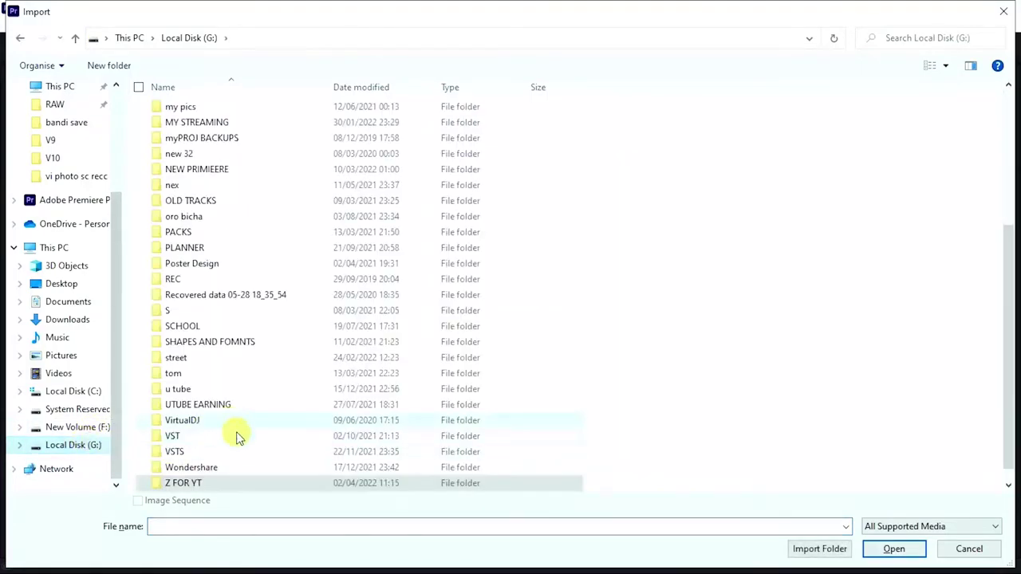
{"action": "scroll", "coordinate": [234, 433], "scroll_direction": "down", "scroll_amount": 1}
{"action": "double_click", "coordinate": [224, 471]}
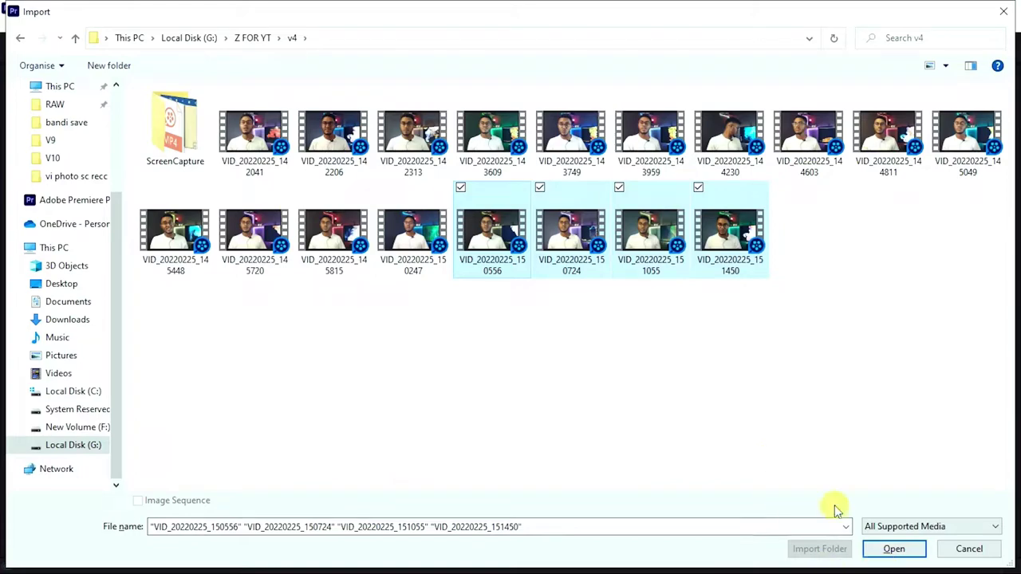
{"action": "left_click", "coordinate": [892, 549]}
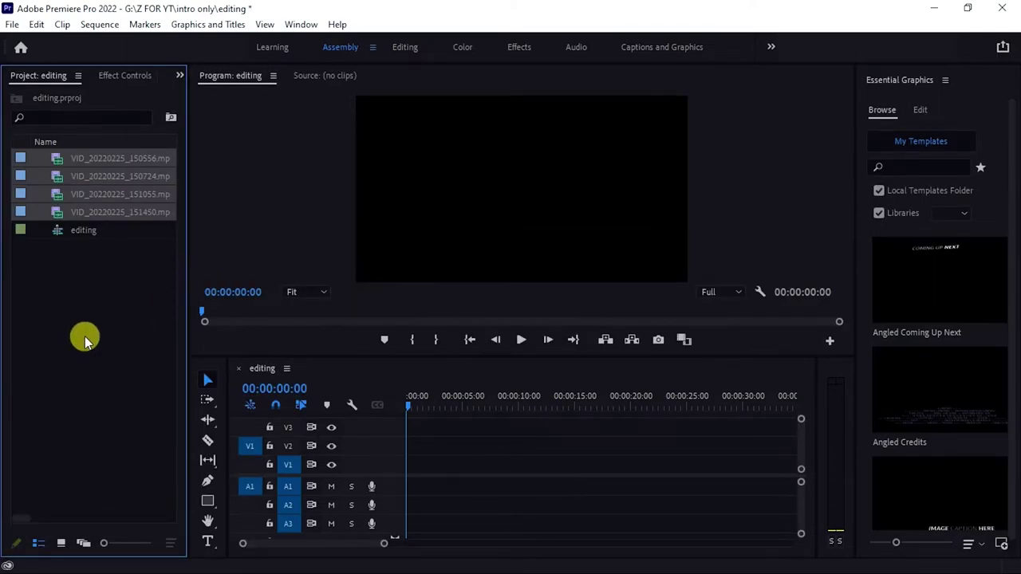
{"action": "left_click", "coordinate": [87, 298]}
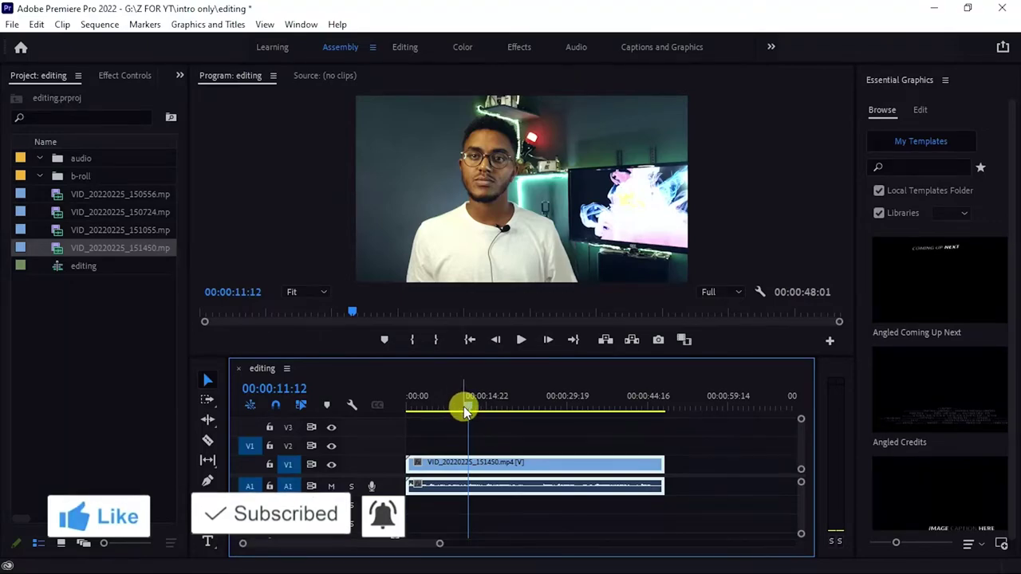
Split the timeline clip with Add Edit at 00:00:18:20, 00:00:30:14, 00:00:41:22 and 00:00:05:24
{"action": "left_click", "coordinate": [455, 405]}
{"action": "left_click_drag", "start_coordinate": [453, 406], "coordinate": [508, 404]}
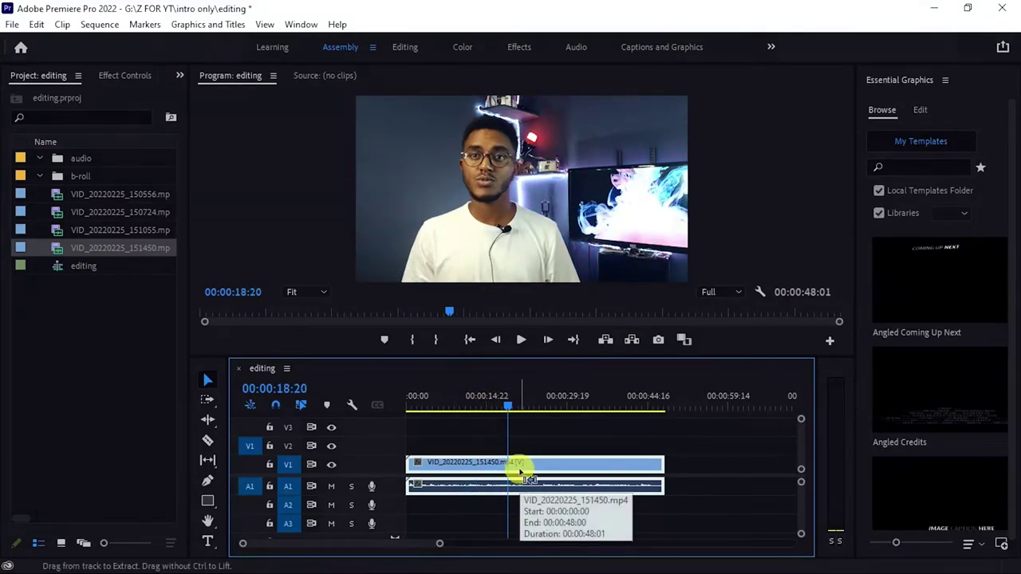
{"action": "key", "text": "ctrl+k"}
{"action": "left_click", "coordinate": [474, 405]}
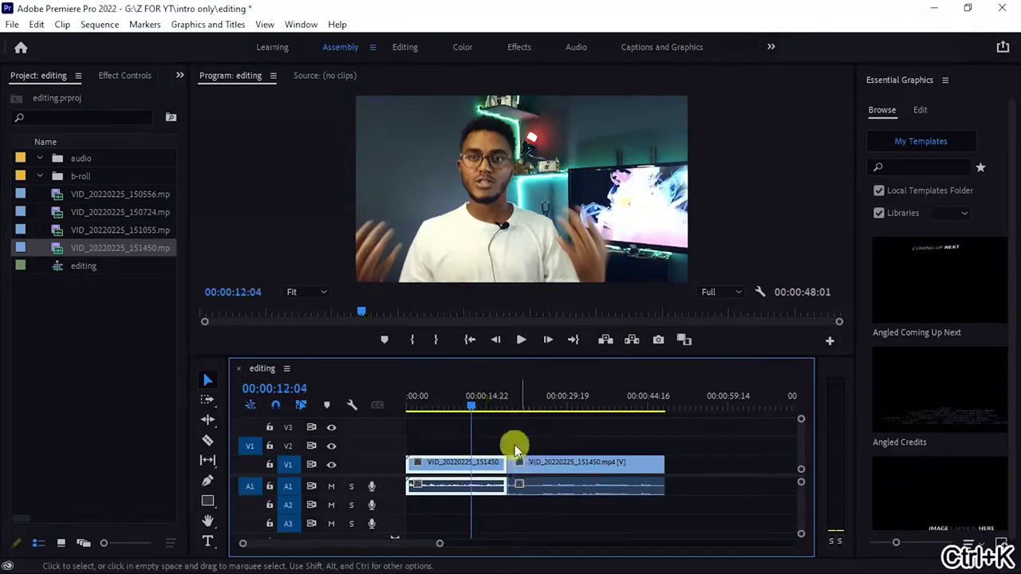
{"action": "left_click_drag", "start_coordinate": [449, 406], "coordinate": [571, 402]}
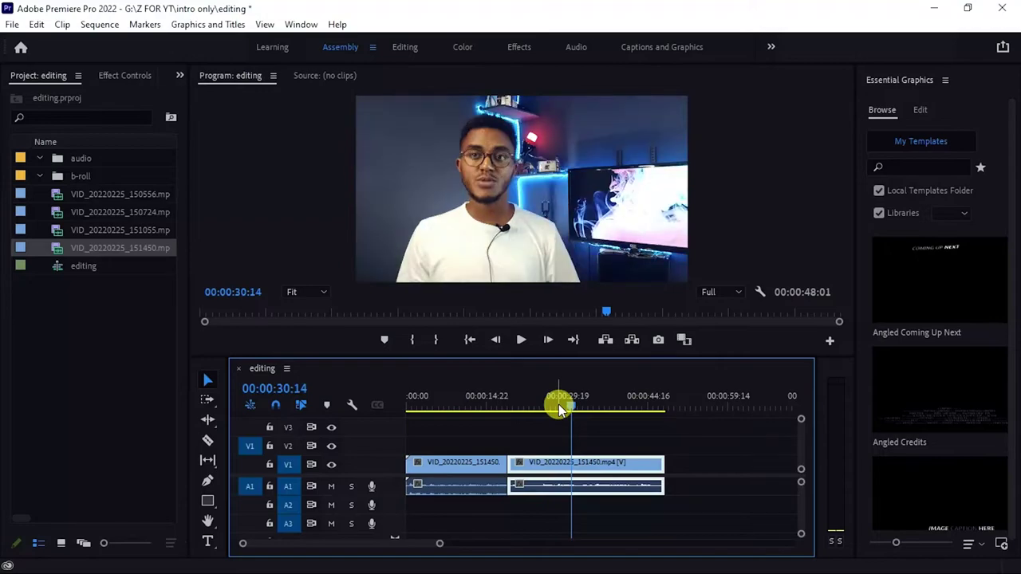
{"action": "key", "text": "ctrl+k"}
{"action": "left_click", "coordinate": [630, 402]}
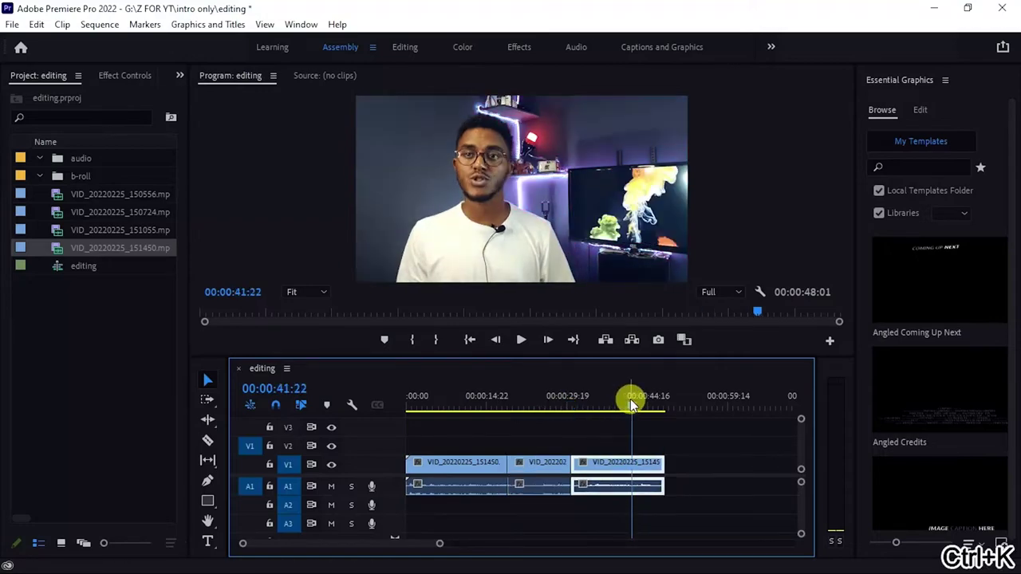
{"action": "key", "text": "ctrl+k"}
{"action": "left_click", "coordinate": [437, 398]}
{"action": "key", "text": "ctrl+k"}
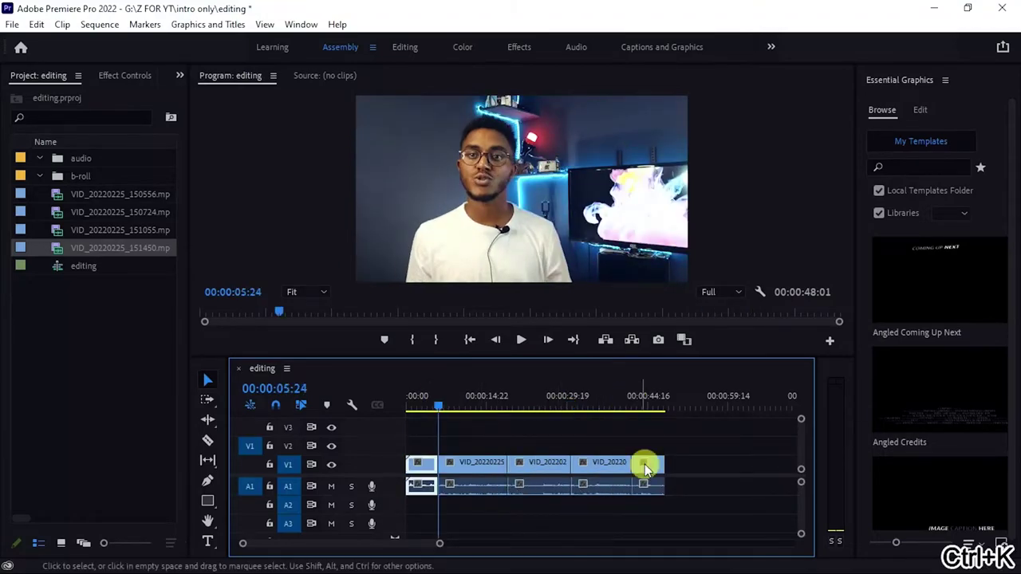
{"action": "left_click_drag", "start_coordinate": [433, 410], "coordinate": [645, 406]}
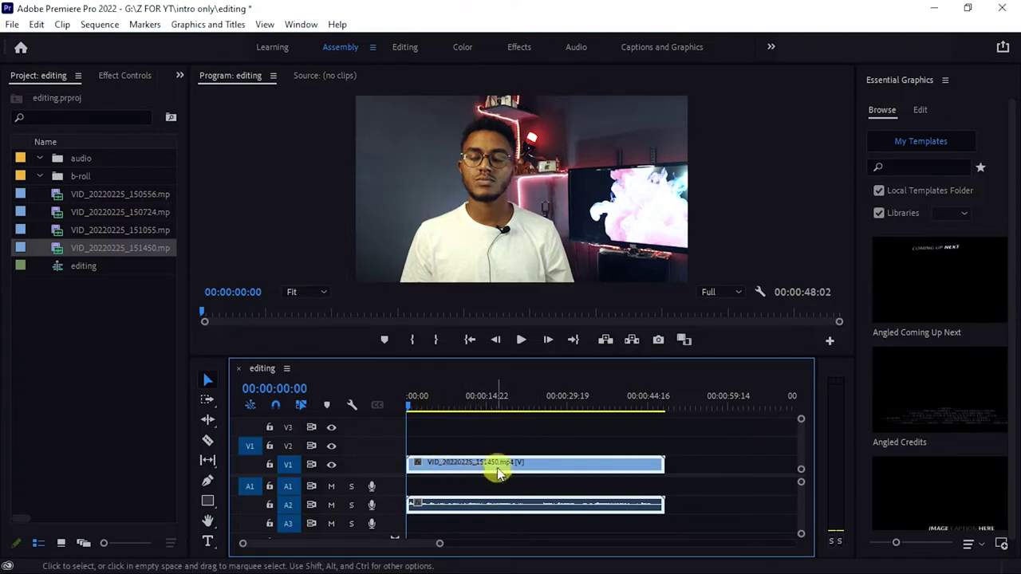
Cut the VID_20220225_151450.mp4 clip on the timeline into several pieces along its length with the Razor tool
{"action": "left_click", "coordinate": [207, 444]}
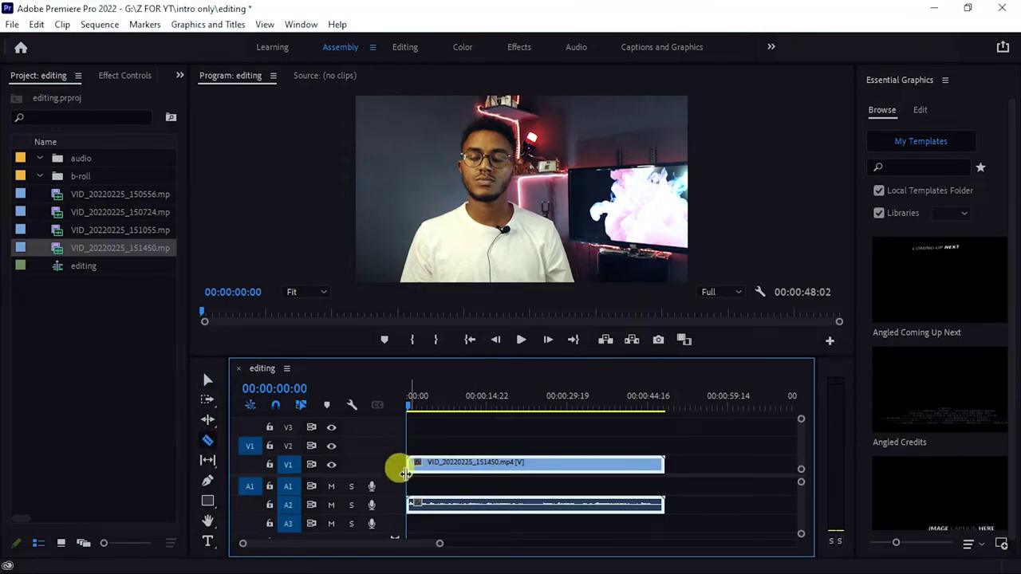
{"action": "left_click", "coordinate": [637, 464]}
{"action": "left_click", "coordinate": [588, 464]}
{"action": "left_click", "coordinate": [530, 464]}
{"action": "left_click", "coordinate": [485, 464]}
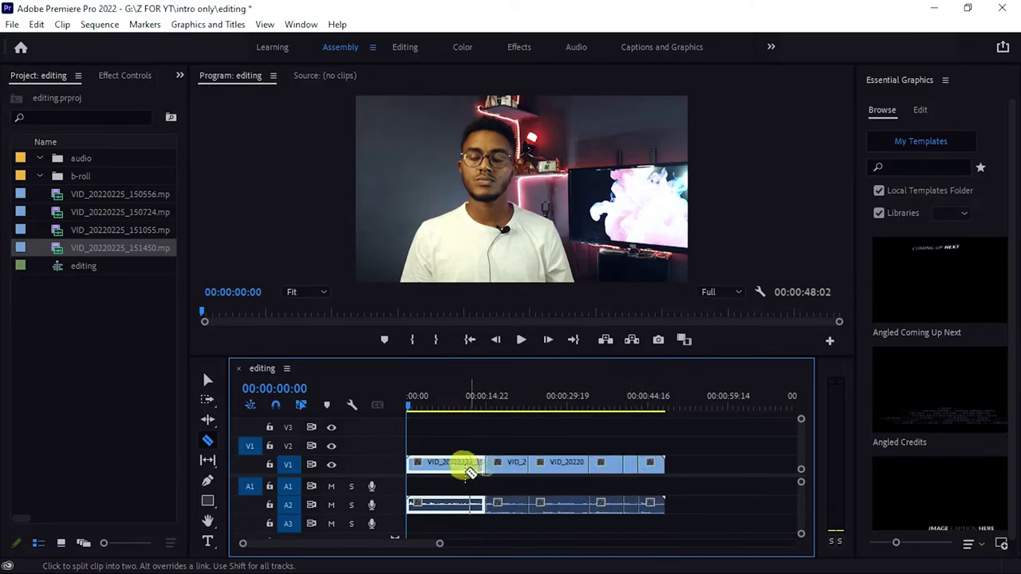
{"action": "left_click", "coordinate": [429, 463]}
{"action": "left_click", "coordinate": [470, 465]}
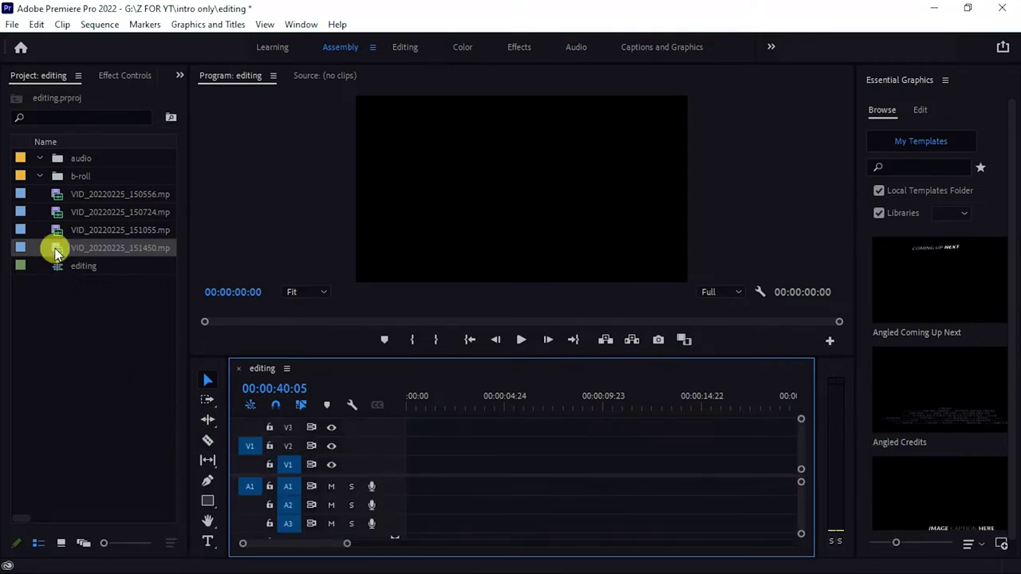
Open VID_20220225_151450.mp4 in the Source Monitor and mark its In point at 00:00:19:00
{"action": "double_click", "coordinate": [56, 252]}
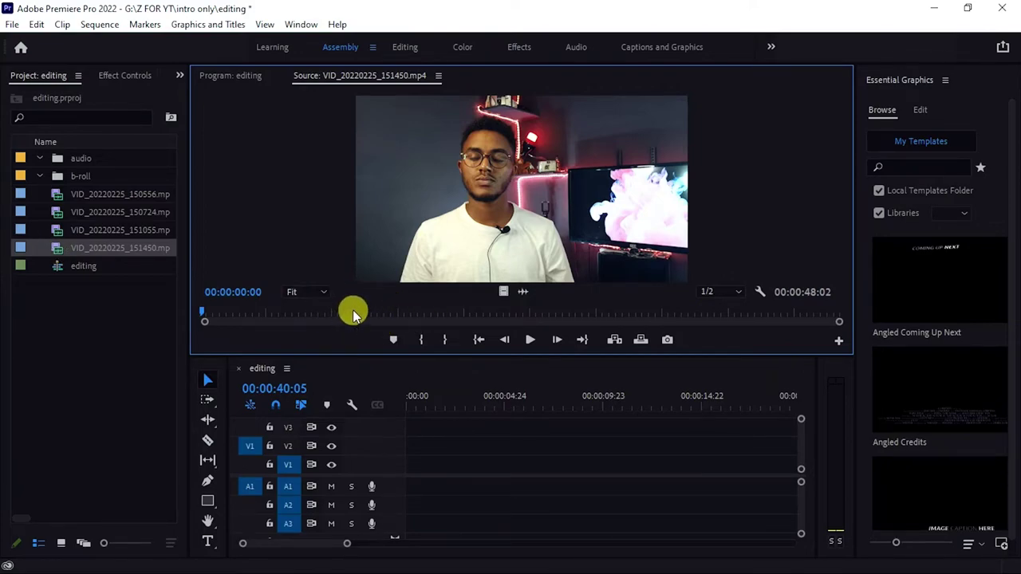
{"action": "left_click_drag", "start_coordinate": [401, 312], "coordinate": [454, 308]}
{"action": "right_click", "coordinate": [454, 310]}
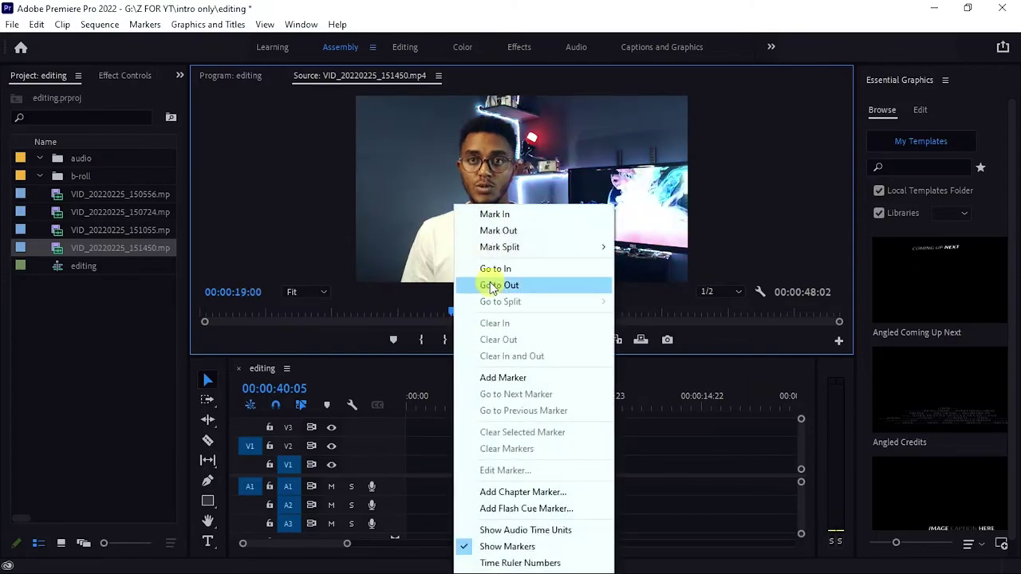
{"action": "left_click", "coordinate": [514, 213]}
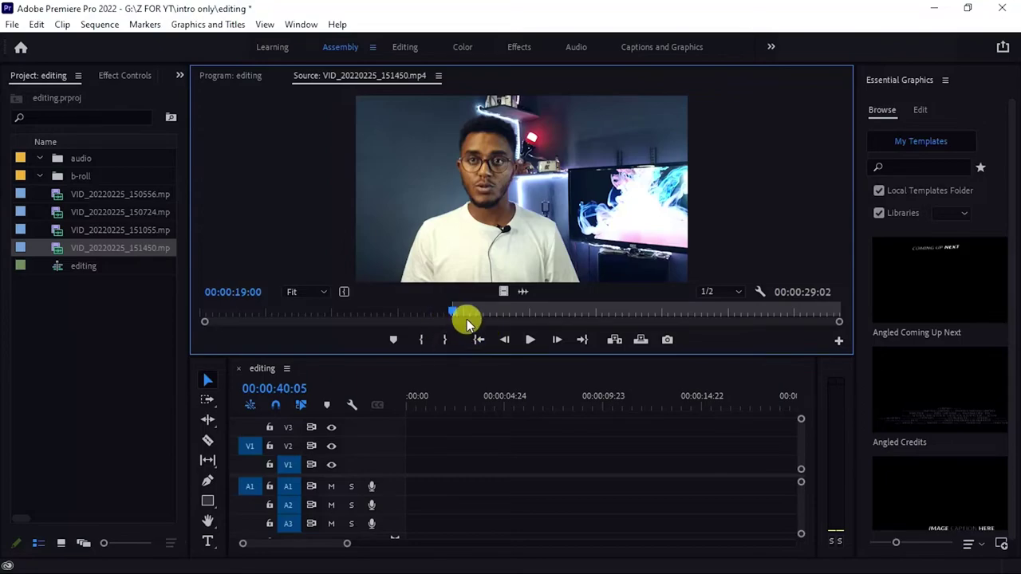
Mark the source clip's Out point at 00:00:25:01
{"action": "left_click_drag", "start_coordinate": [467, 319], "coordinate": [531, 314]}
{"action": "right_click", "coordinate": [530, 315]}
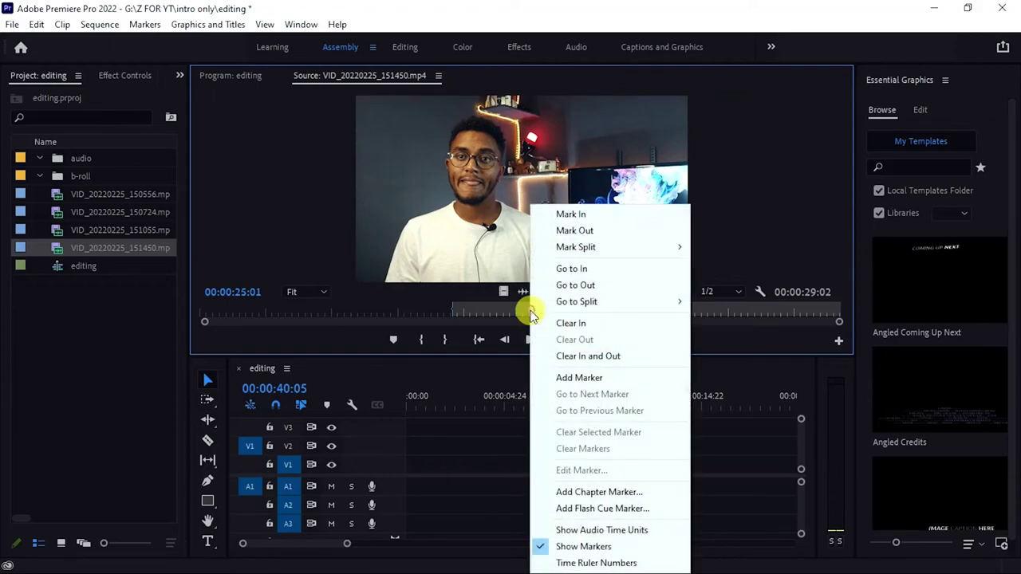
{"action": "left_click", "coordinate": [613, 231]}
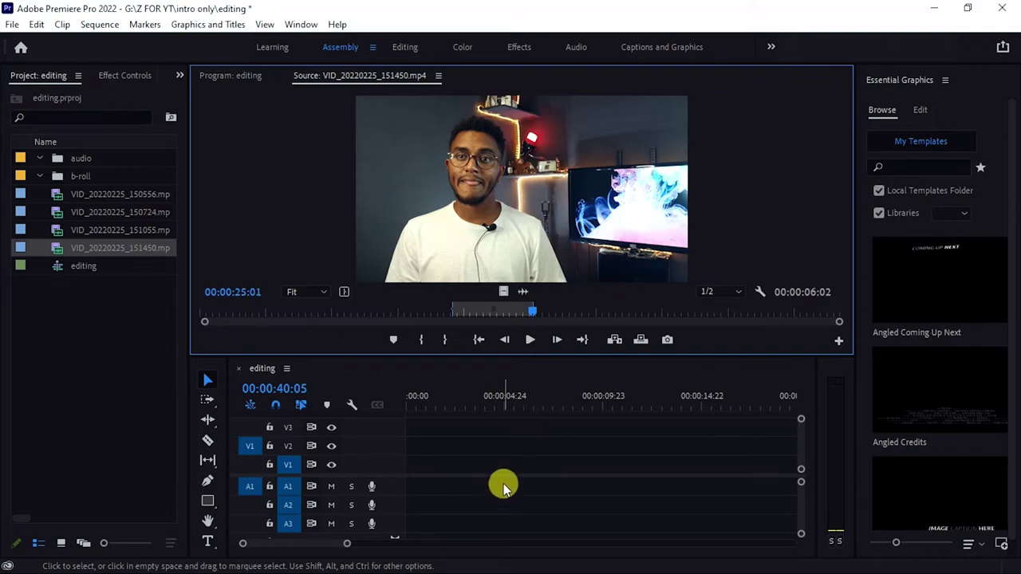
{"action": "left_click_drag", "start_coordinate": [502, 291], "coordinate": [525, 291]}
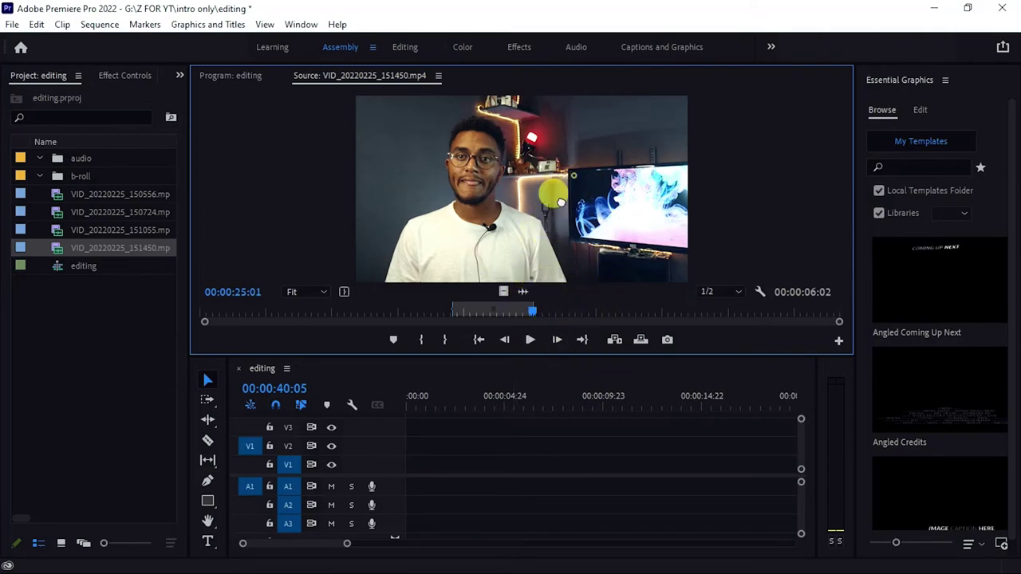
Place the marked section of VID_20220225_151450.mp4 at the start of the timeline on tracks V1 and A1
{"action": "left_click_drag", "start_coordinate": [563, 185], "coordinate": [386, 468]}
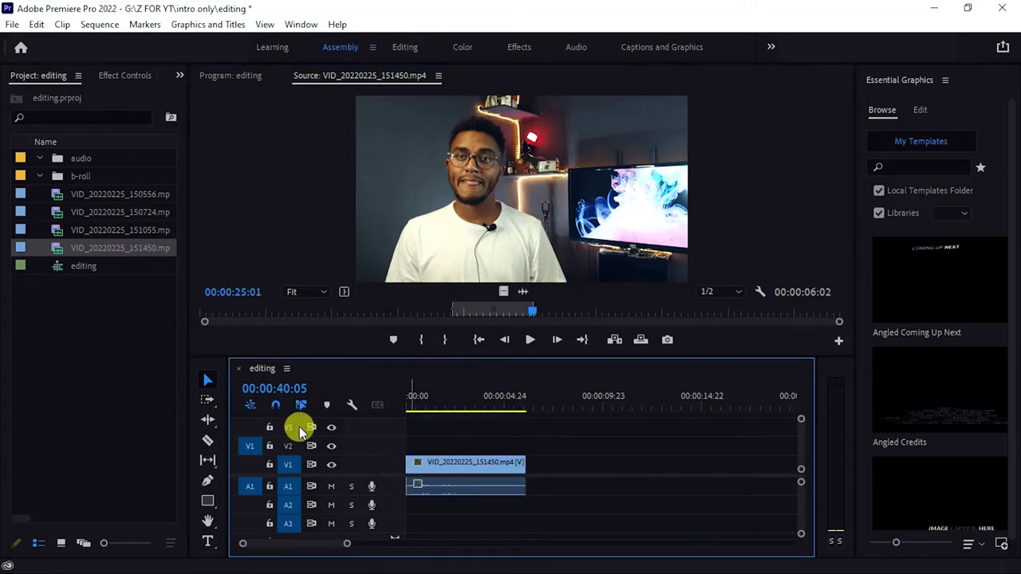
Open VID_20220225_151055.mp4 as the source, mark its Out point at 00:01:16:03, and place the section directly after the first timeline clip
{"action": "double_click", "coordinate": [56, 229]}
{"action": "left_click", "coordinate": [545, 314]}
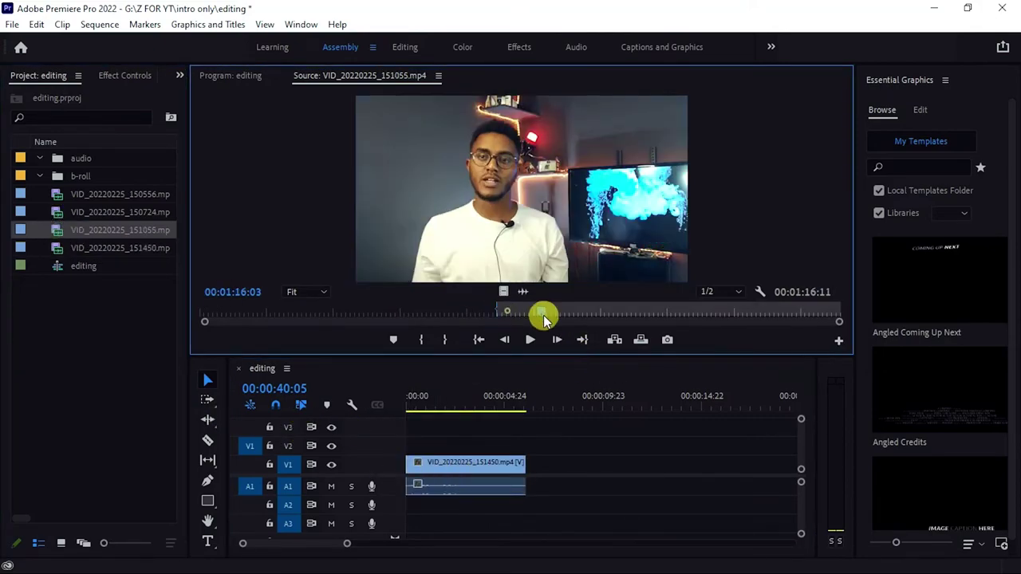
{"action": "right_click", "coordinate": [543, 319]}
{"action": "left_click", "coordinate": [602, 230]}
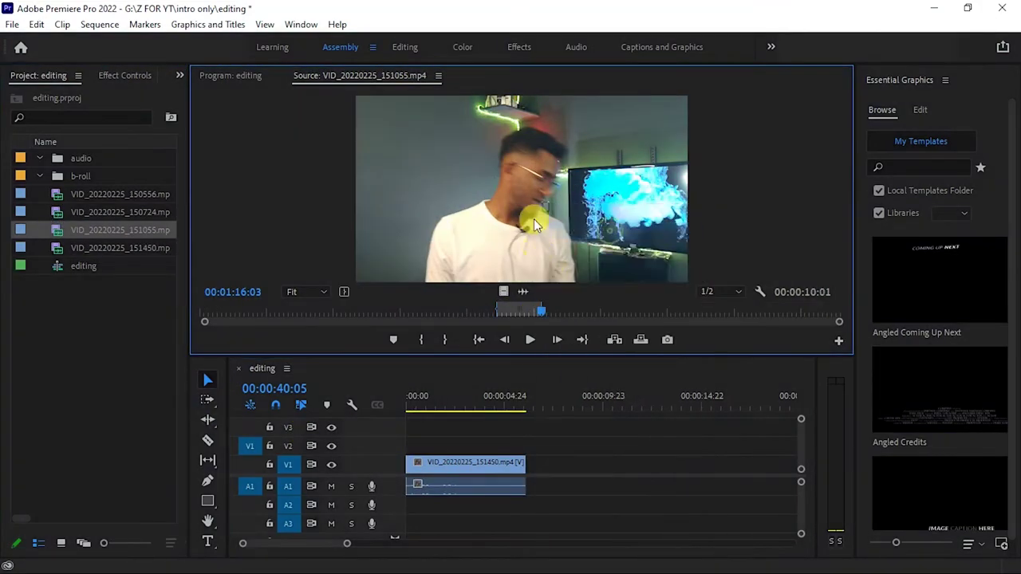
{"action": "left_click_drag", "start_coordinate": [533, 219], "coordinate": [533, 478]}
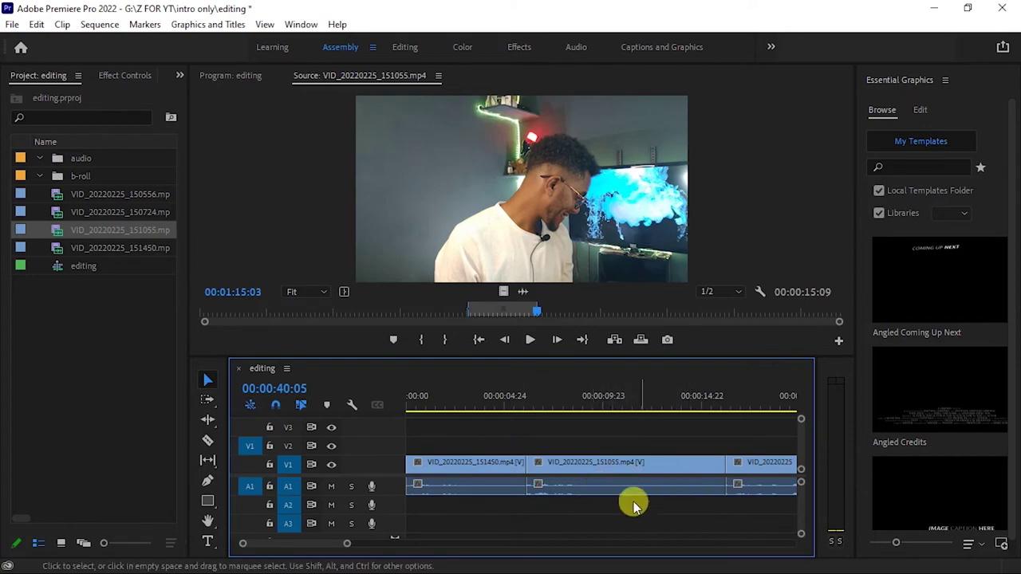
Shorten the second timeline clip by trimming its end back to about 8 seconds on the timeline
{"action": "left_click", "coordinate": [722, 465]}
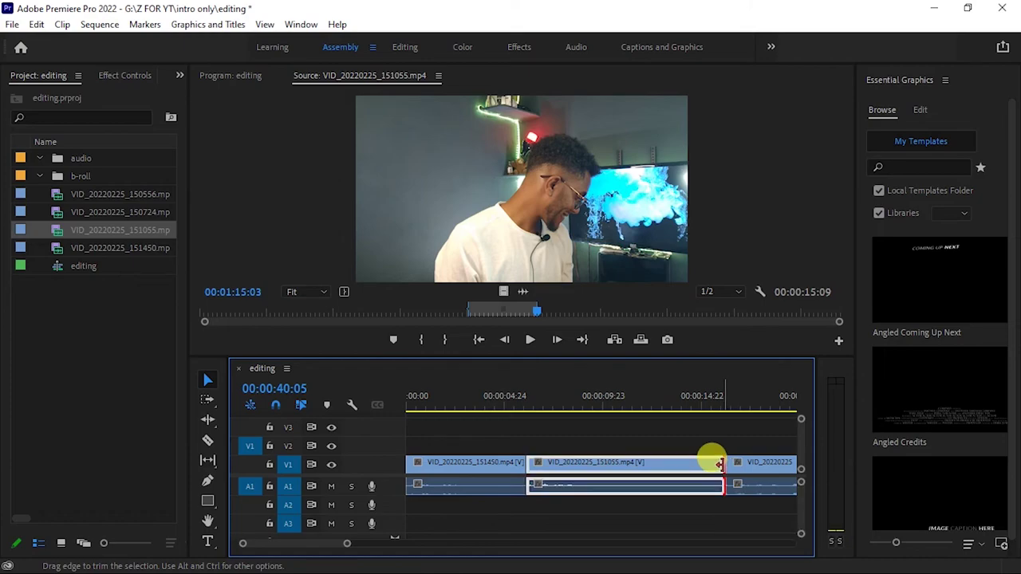
{"action": "left_click_drag", "start_coordinate": [716, 465], "coordinate": [571, 463]}
Move the last timeline clip to start at about 51 seconds and extend the second clip's end to about 46 seconds
{"action": "scroll", "coordinate": [652, 478], "scroll_direction": "down", "scroll_amount": 2}
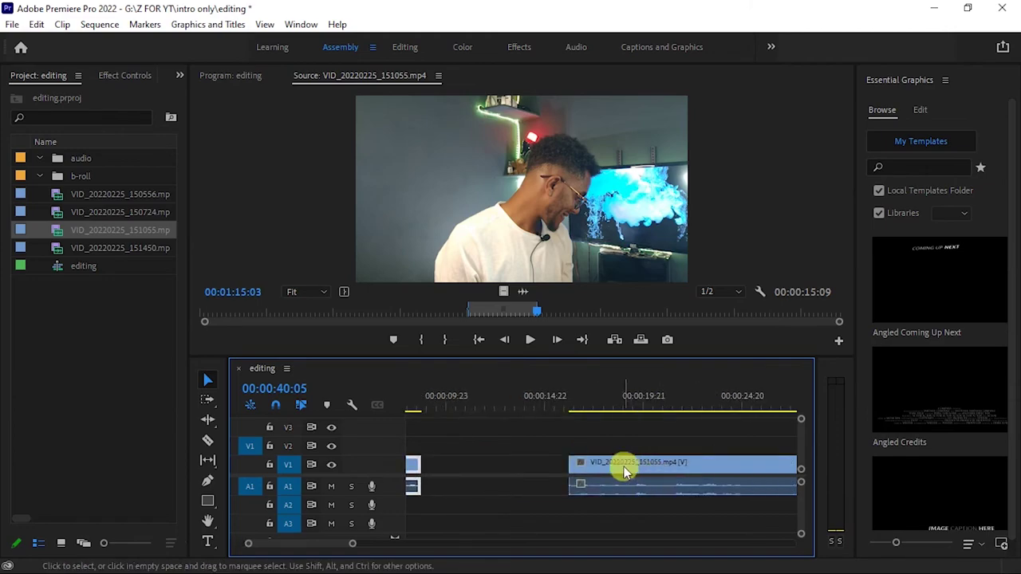
{"action": "key", "text": "minus"}
{"action": "key", "text": "minus"}
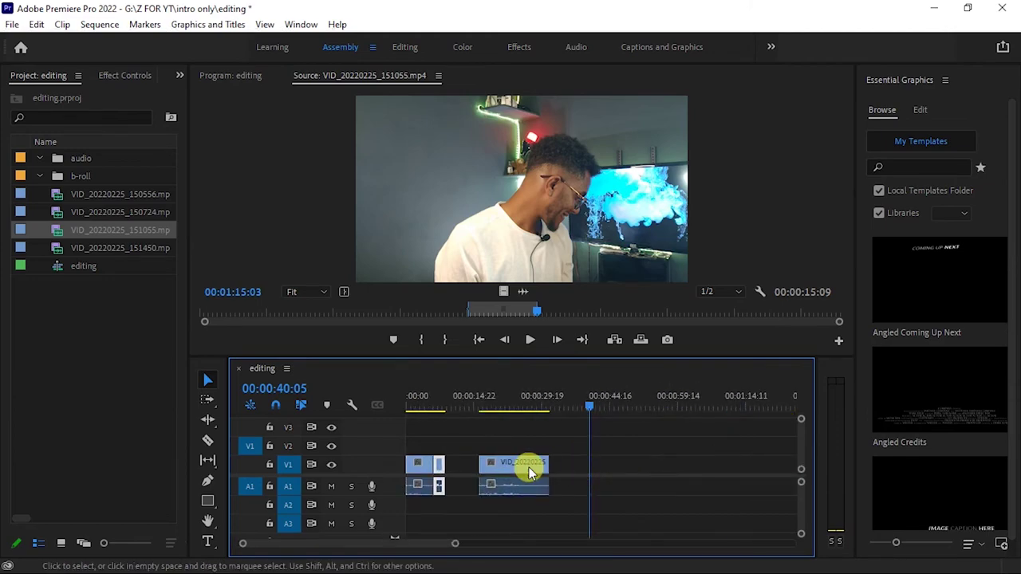
{"action": "left_click_drag", "start_coordinate": [528, 470], "coordinate": [686, 469]}
{"action": "left_click_drag", "start_coordinate": [443, 465], "coordinate": [614, 462]}
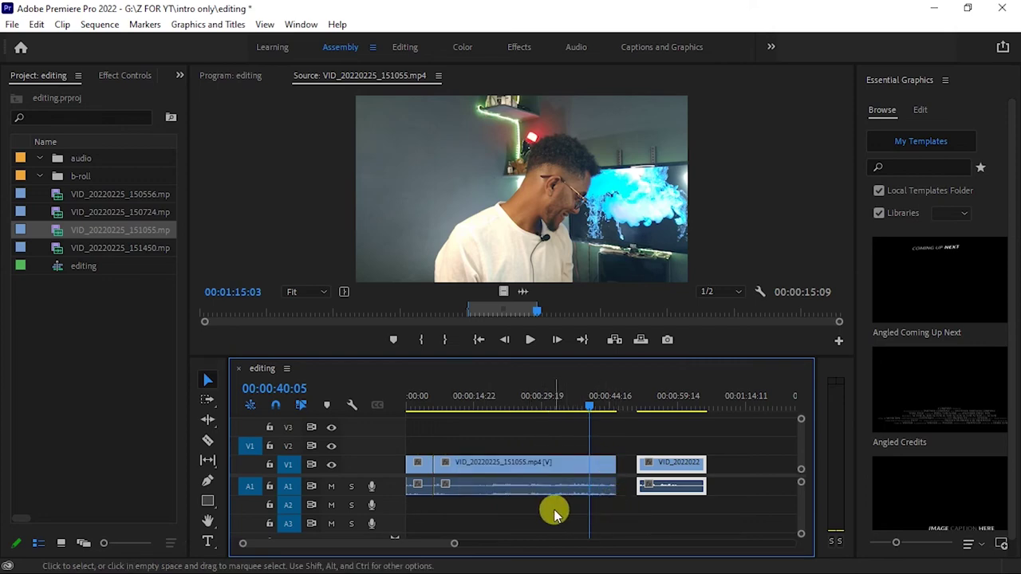